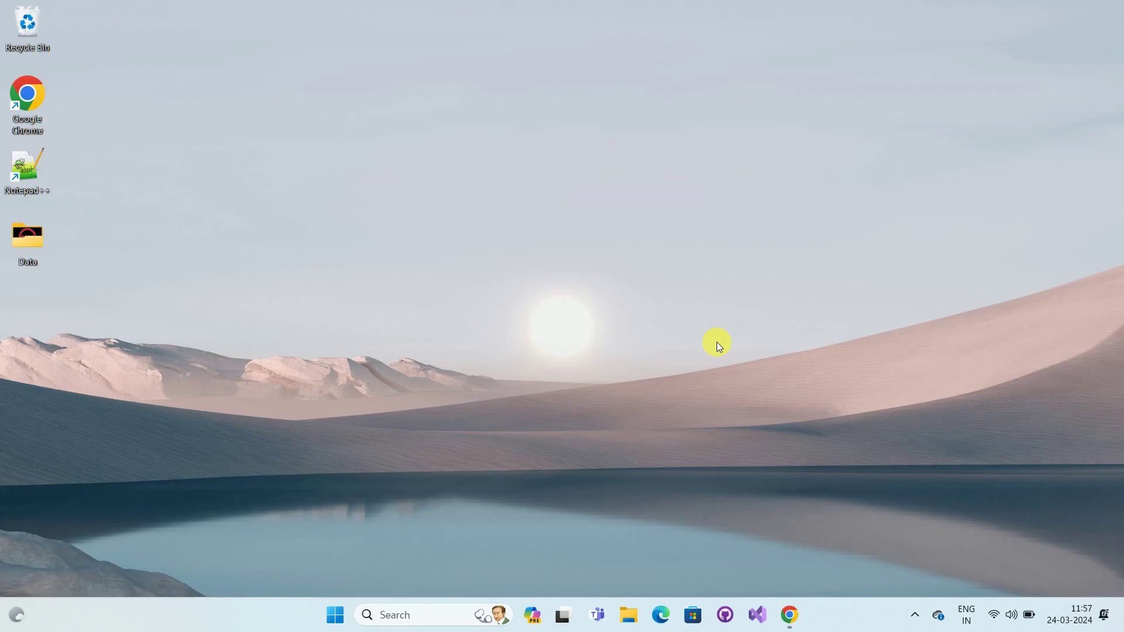
# Launch Chrome and go to yahoomail to reach the Yahoo Mail sign-in page
pyautogui.click(797, 618)
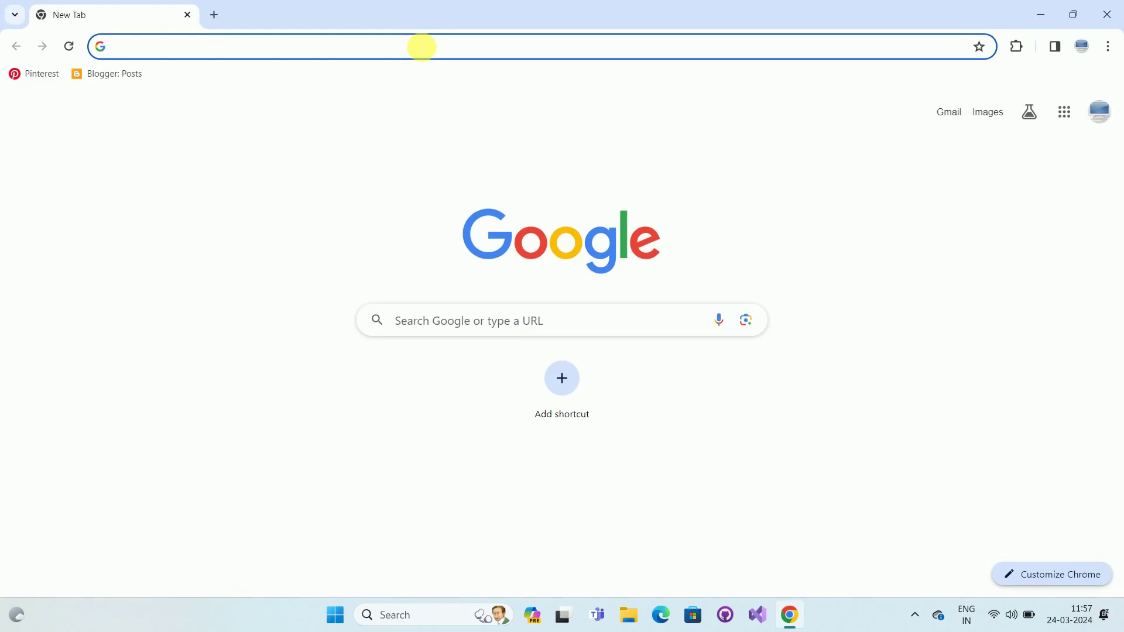
pyautogui.write('yahoo')
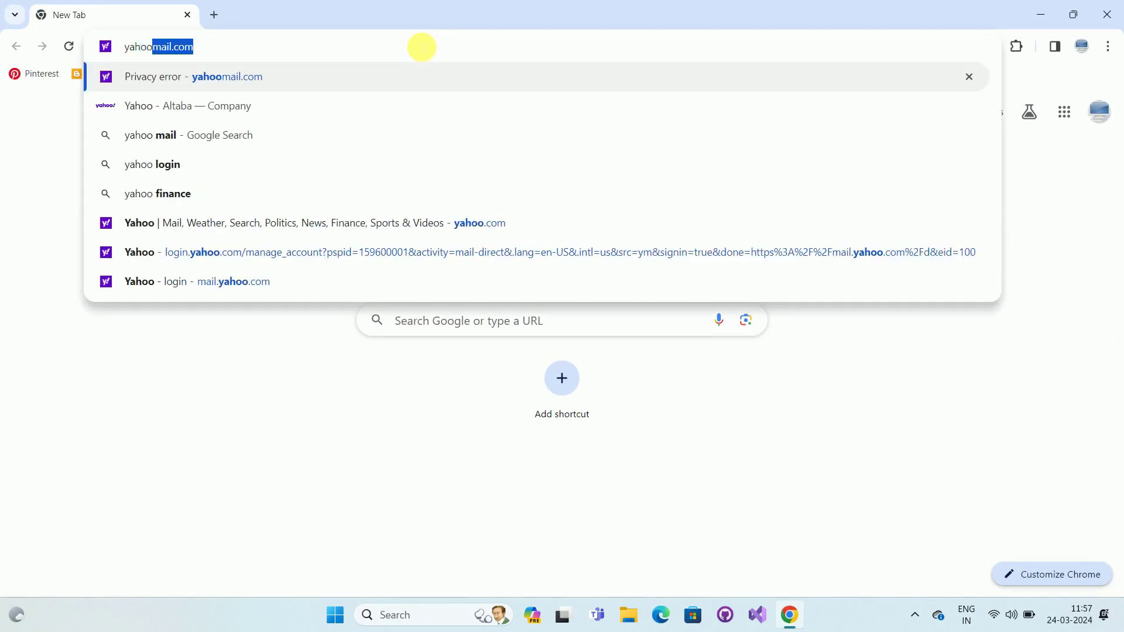
pyautogui.write('mail')
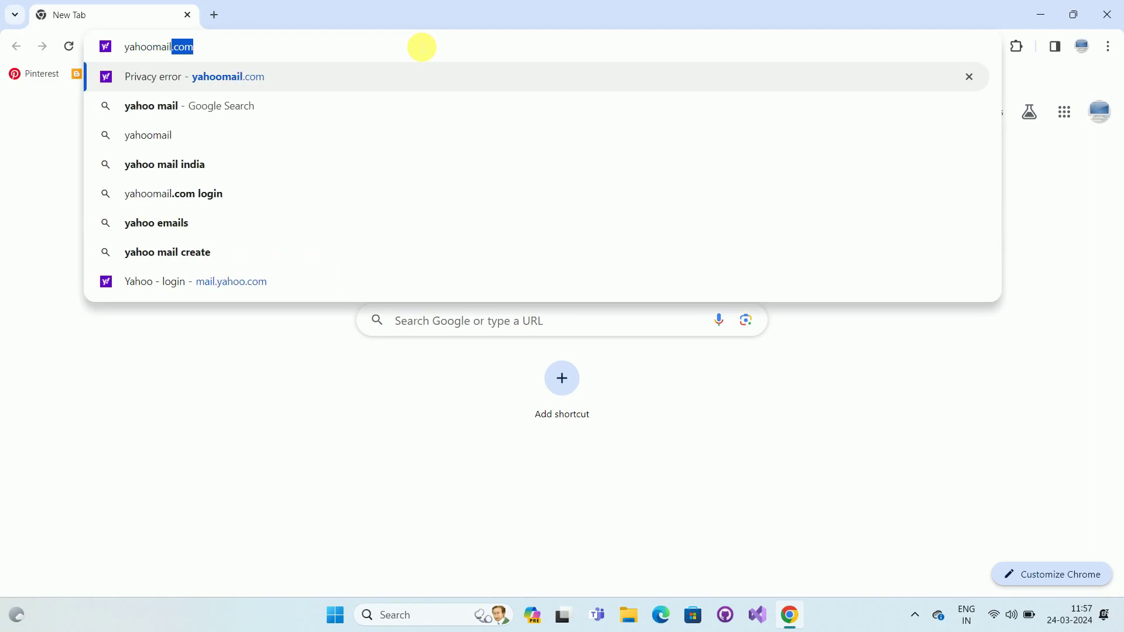
pyautogui.press('Return')
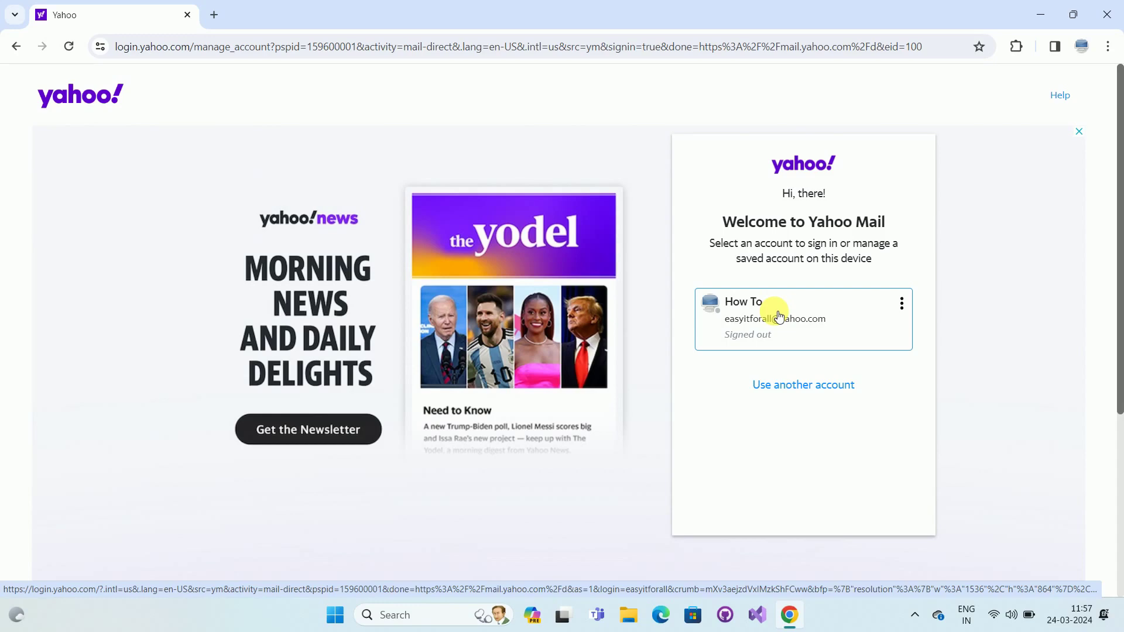
# Sign in with the saved account using its saved password
pyautogui.click(778, 316)
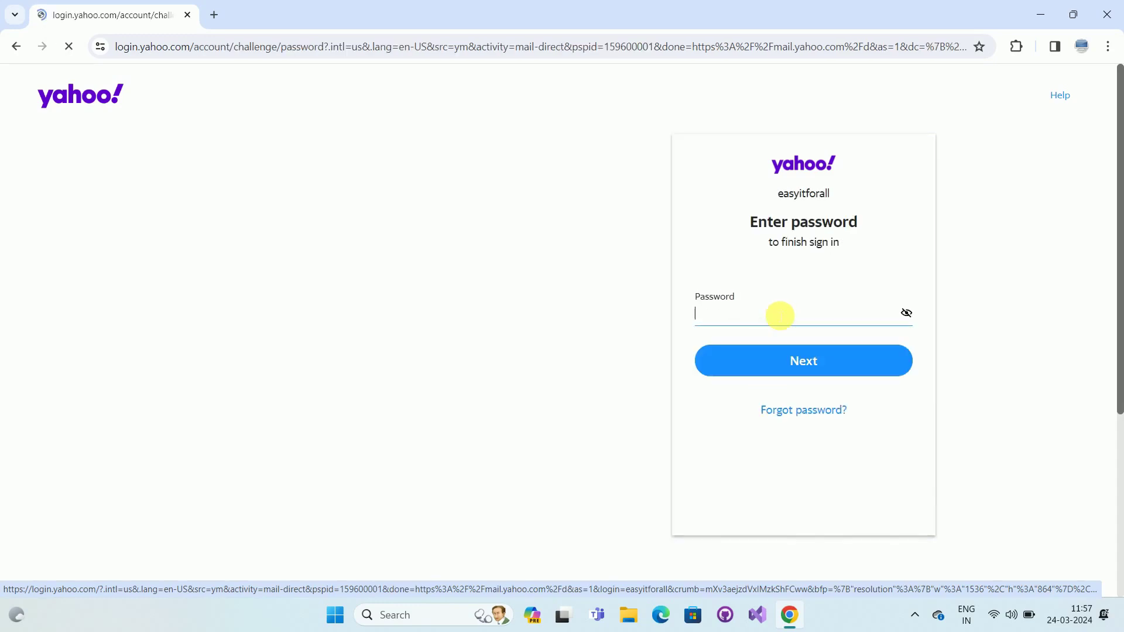
pyautogui.click(776, 316)
pyautogui.click(806, 354)
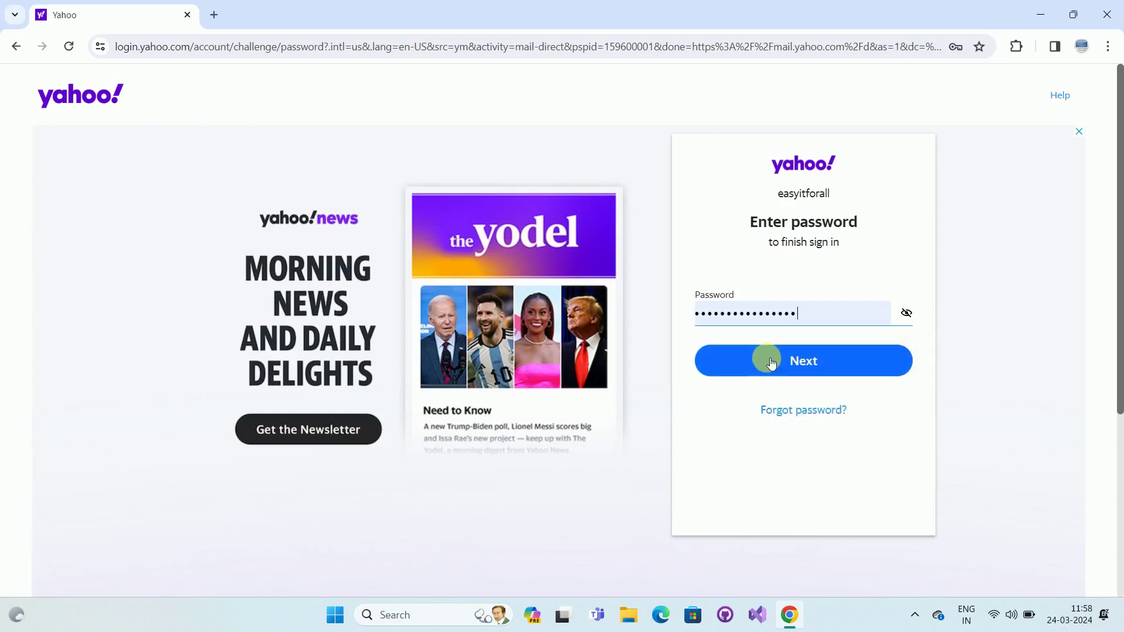
pyautogui.click(767, 359)
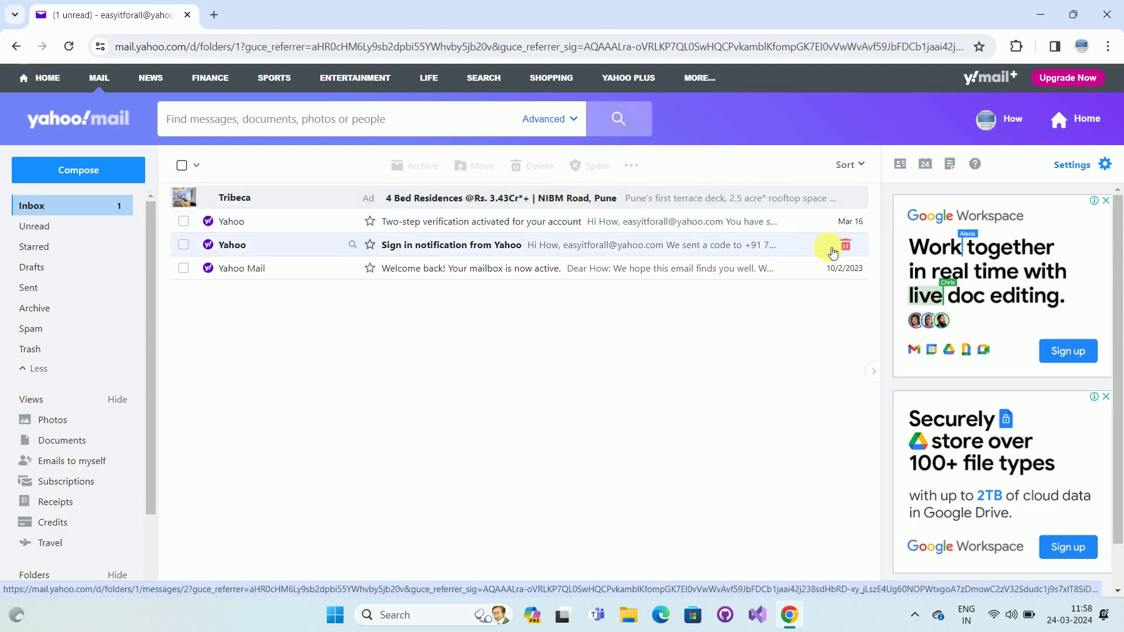
# Open the side Calendar pane and switch to the full Yahoo Calendar view
pyautogui.click(926, 167)
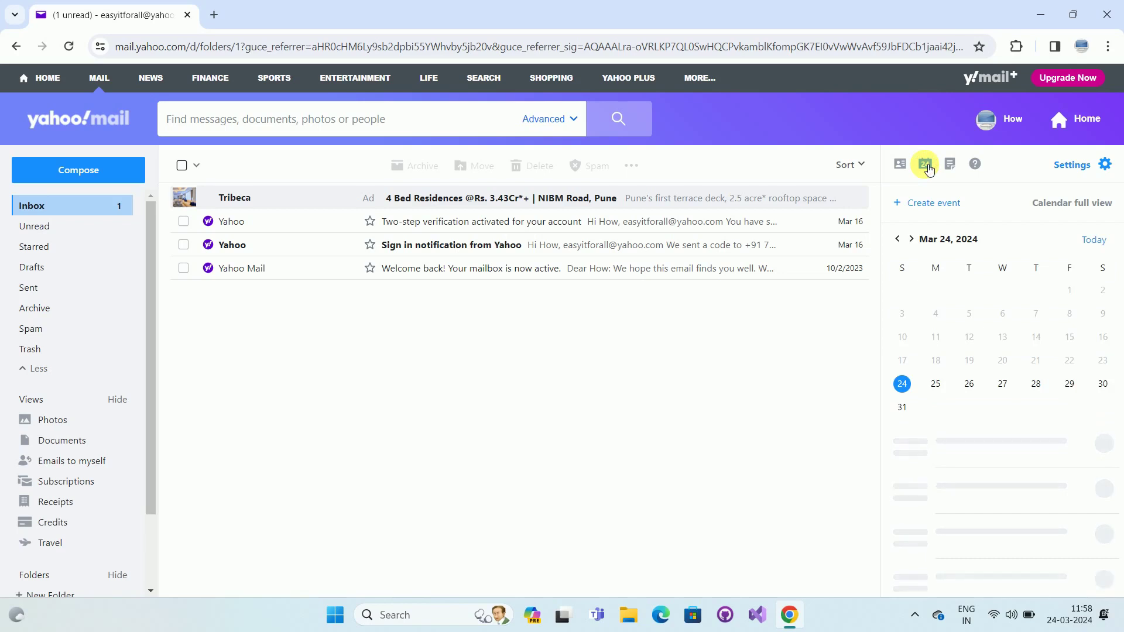
pyautogui.click(1071, 207)
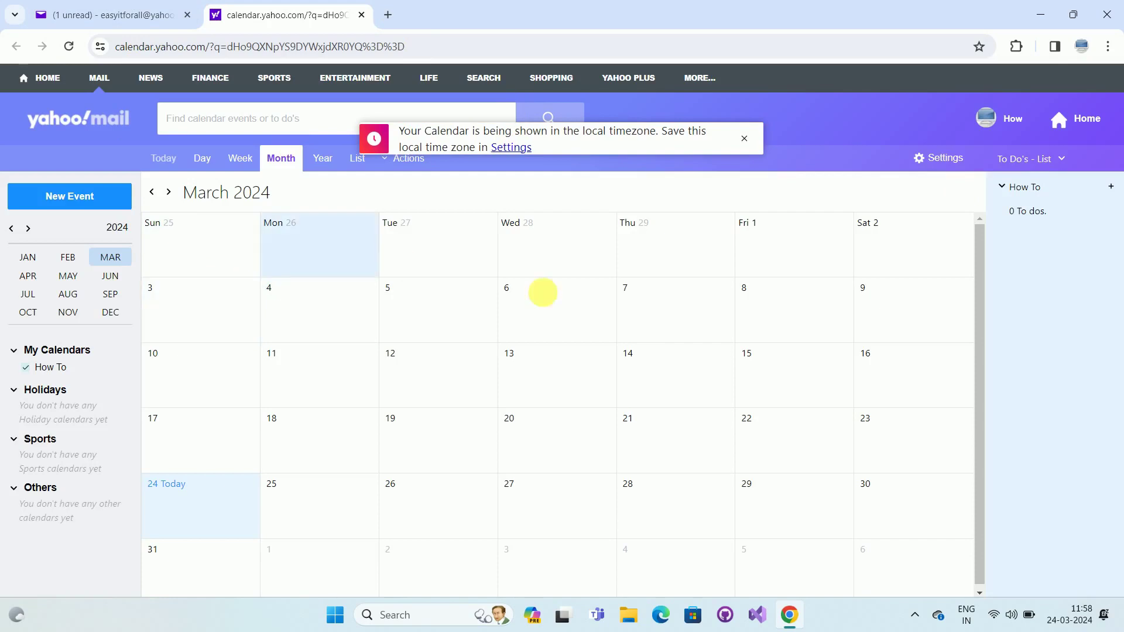
# Create a new event from the 11:00 AM slot in the March 26 day popup
pyautogui.click(416, 494)
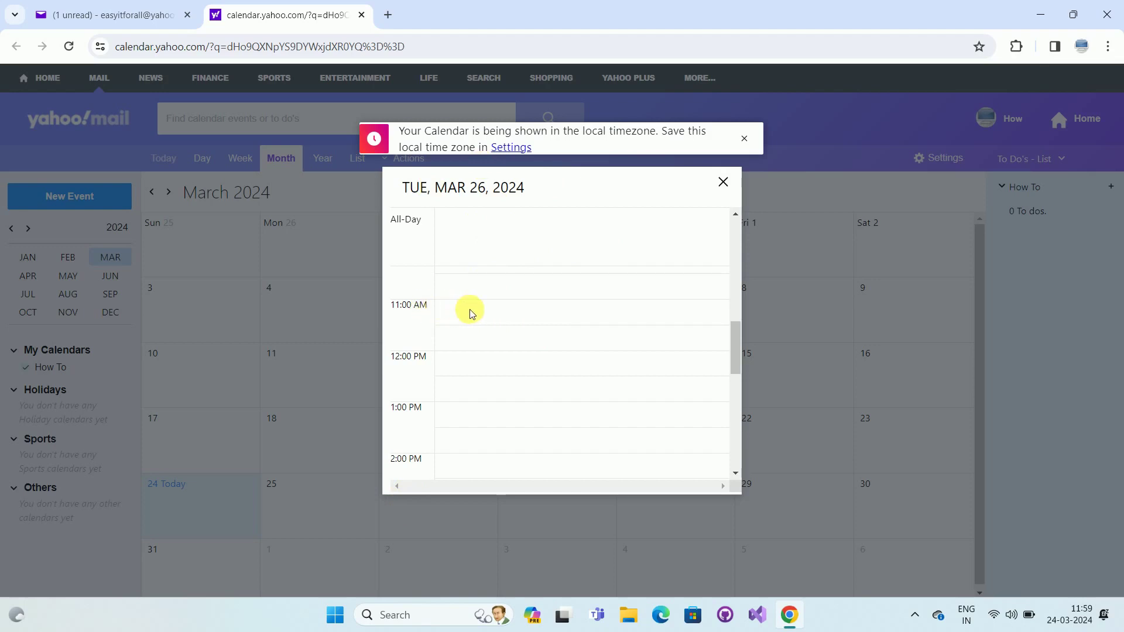
pyautogui.click(496, 315)
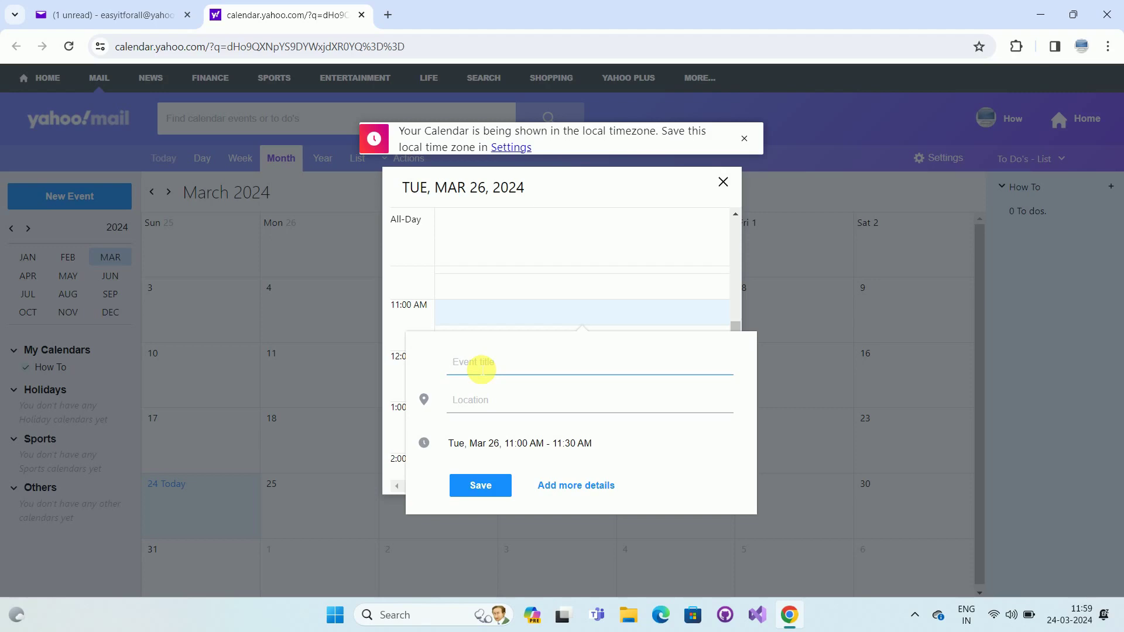
# Enter 'Planning meeting' as the event title and 'Teams' as its location
pyautogui.write('Planning meeting')
pyautogui.click(477, 403)
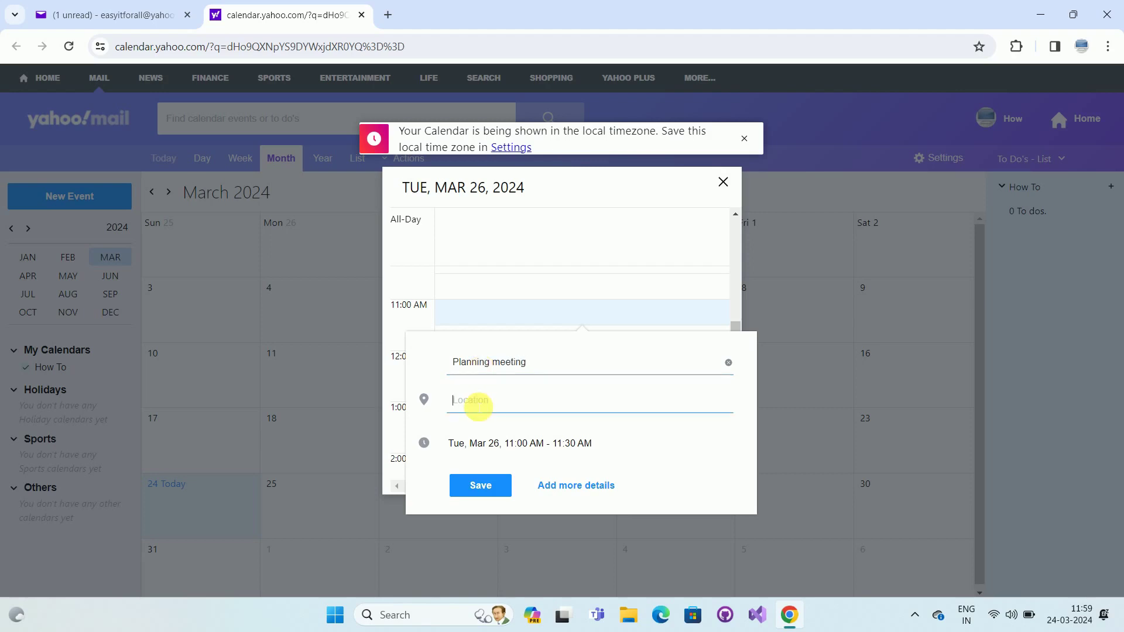
pyautogui.write('Teams')
pyautogui.moveTo(485, 401); pyautogui.dragTo(440, 399)
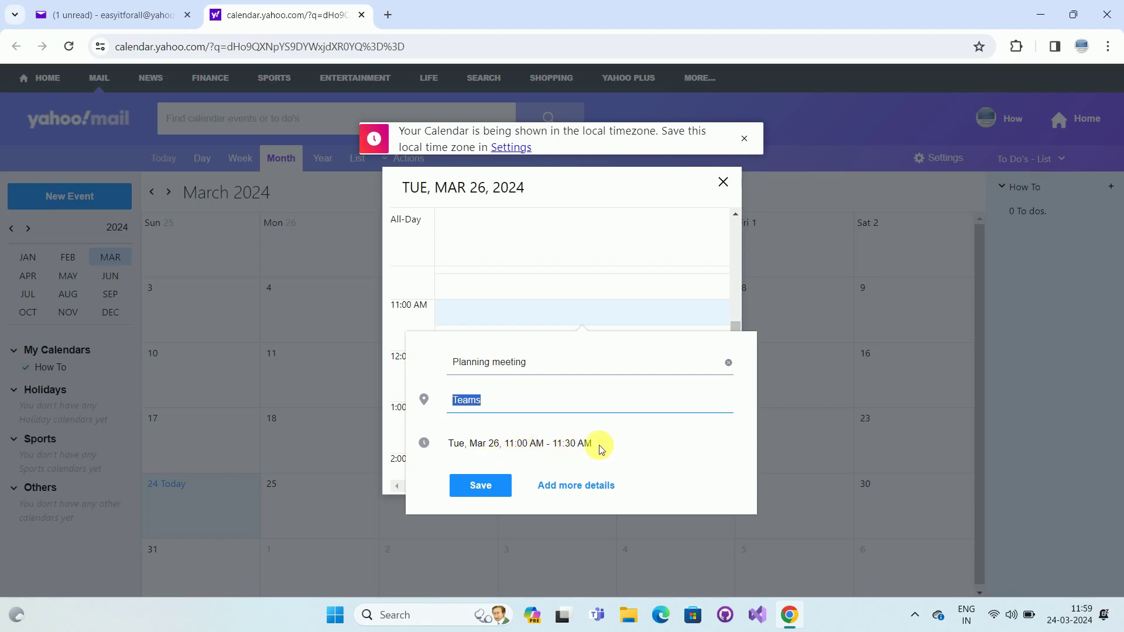
# In the full event editor, leave the repeat option at 'Does not repeat'
pyautogui.click(582, 489)
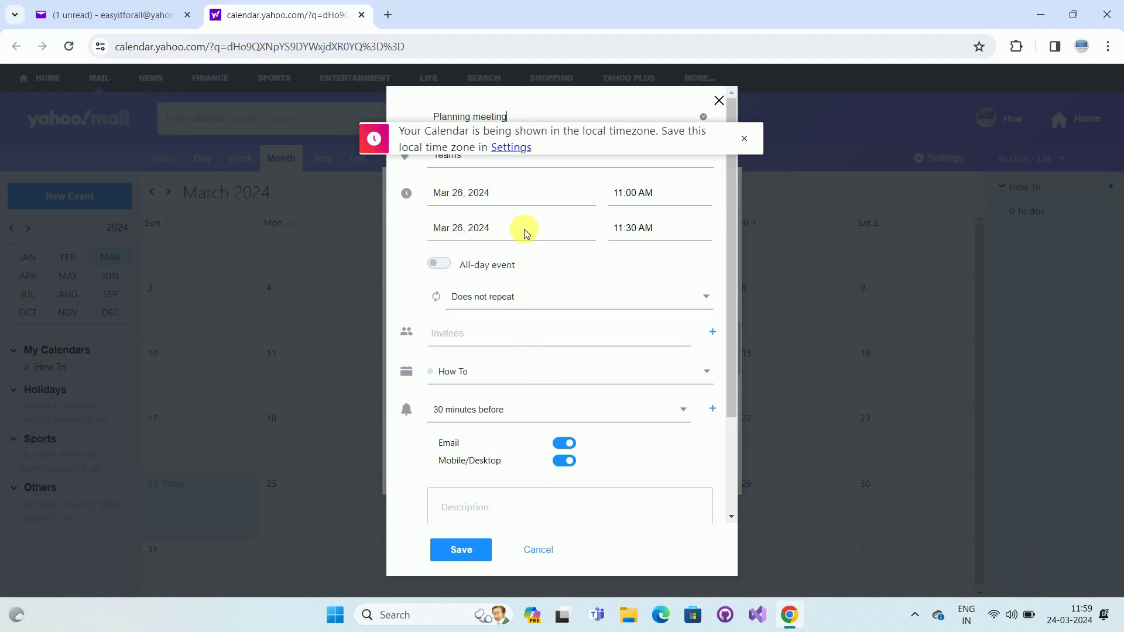
pyautogui.click(743, 140)
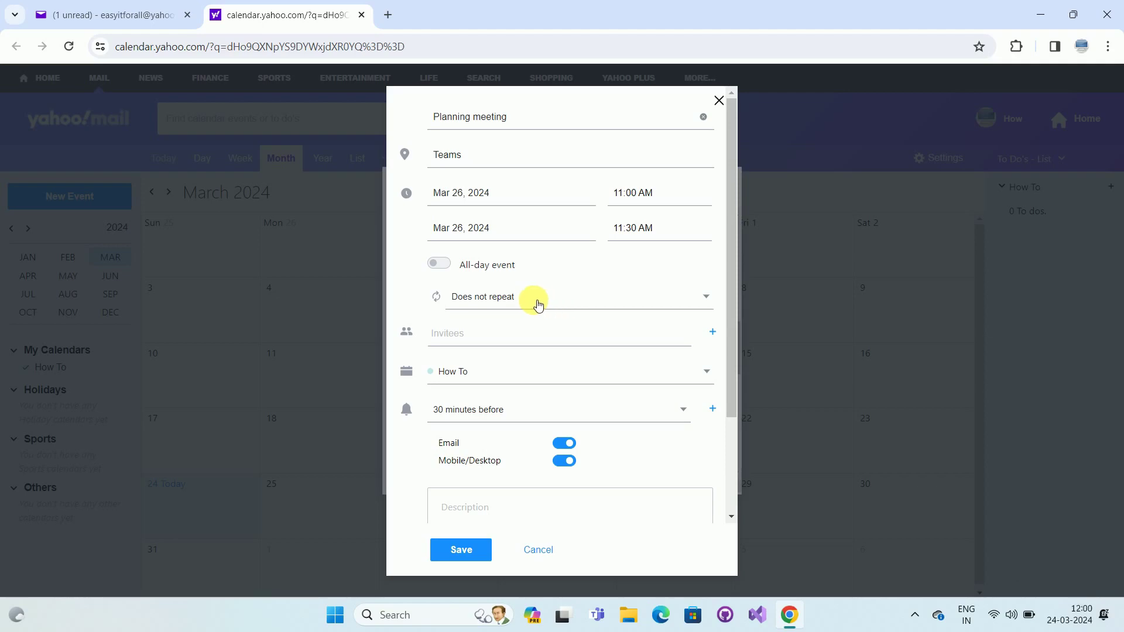
pyautogui.click(492, 297)
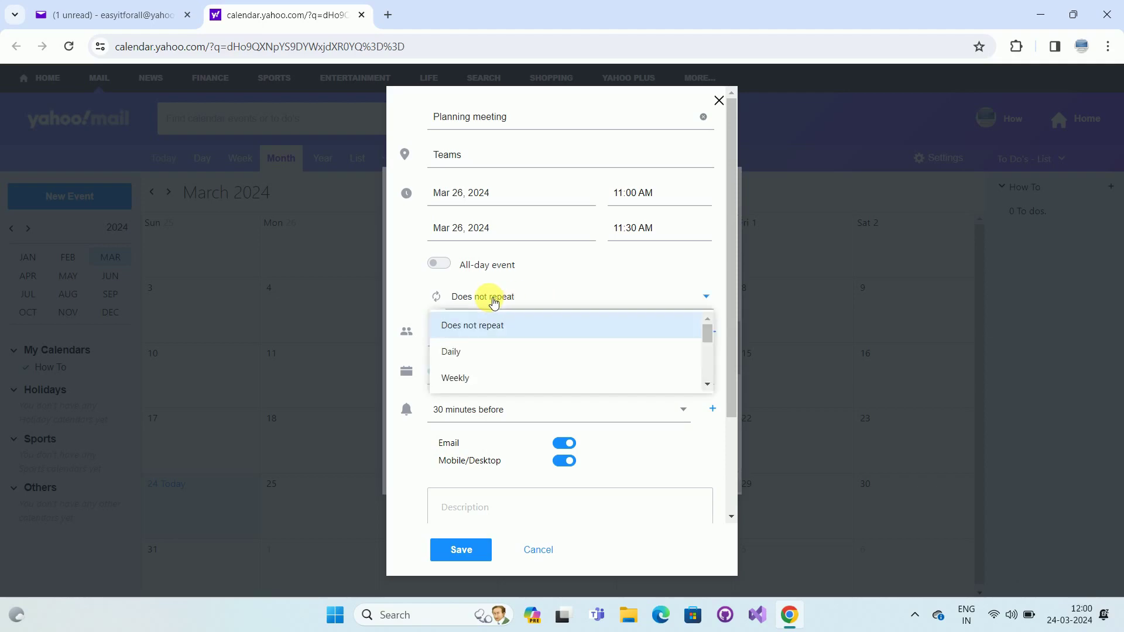
pyautogui.click(489, 331)
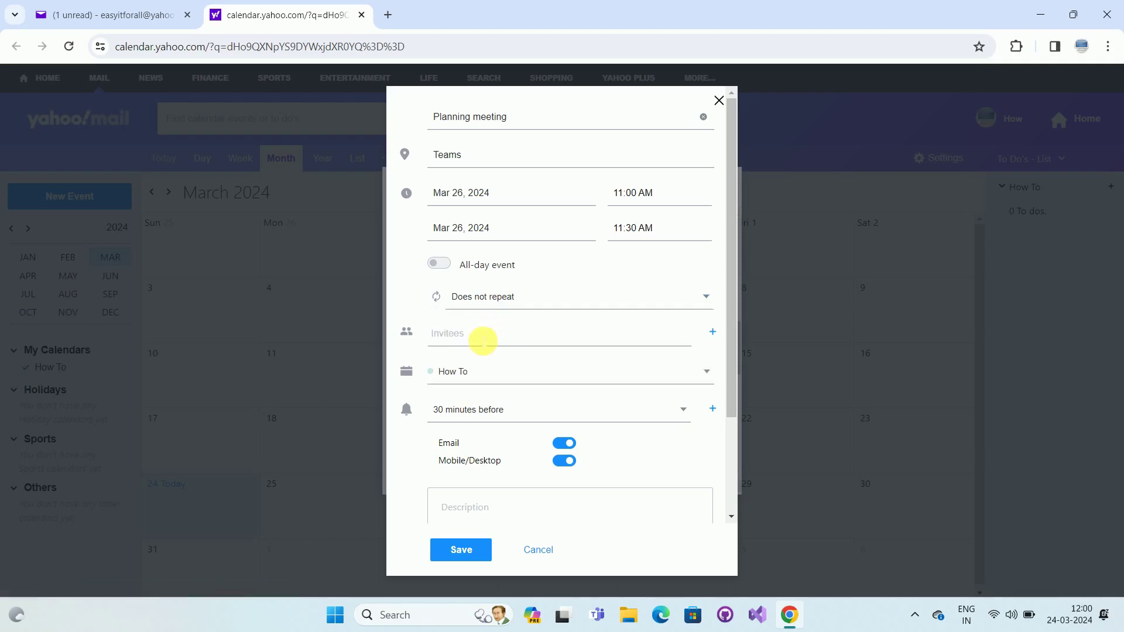
# Invite the contact suggested after typing 'eas' in Invitees
pyautogui.click(483, 340)
pyautogui.write('eas')
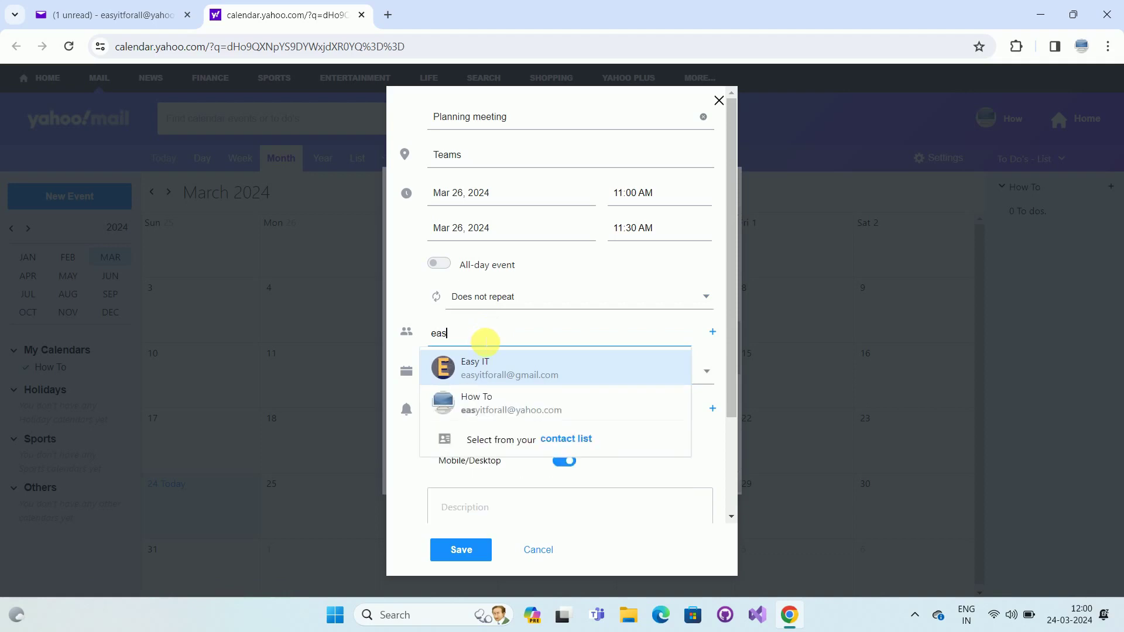
pyautogui.click(493, 369)
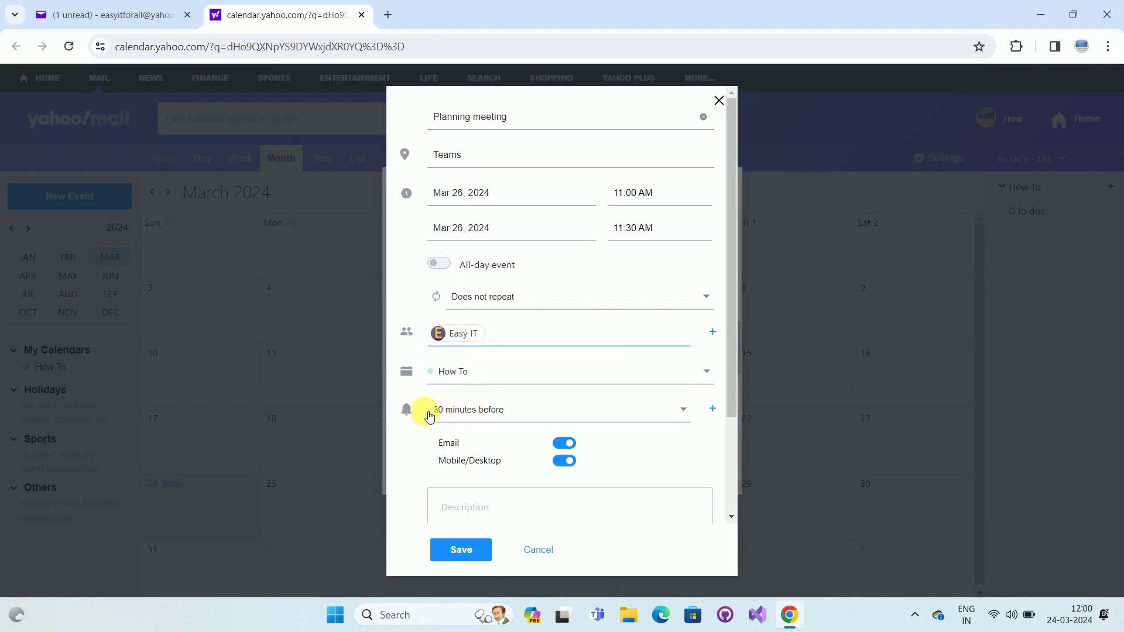
# Keep the reminder set to 30 minutes before
pyautogui.click(496, 416)
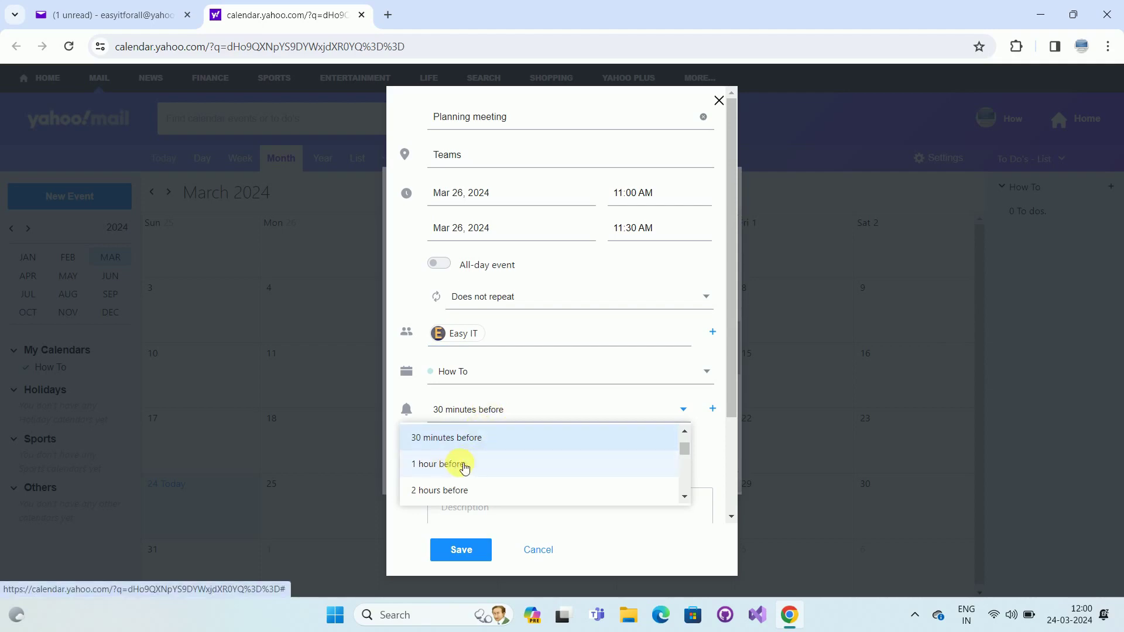
pyautogui.click(479, 409)
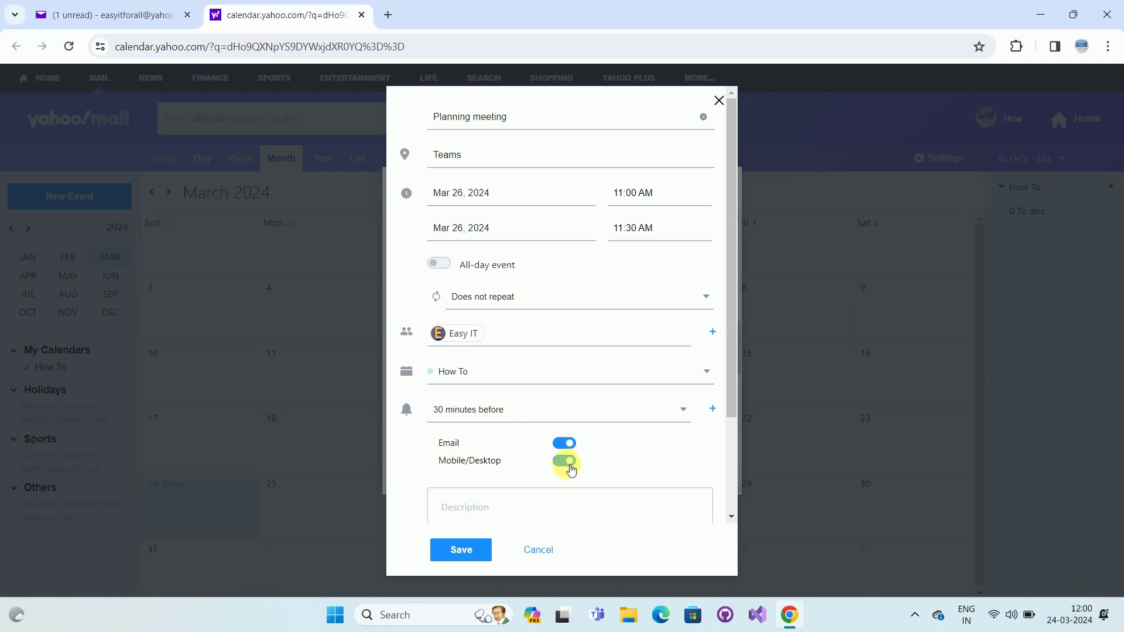
pyautogui.scroll(-3, 579, 402)
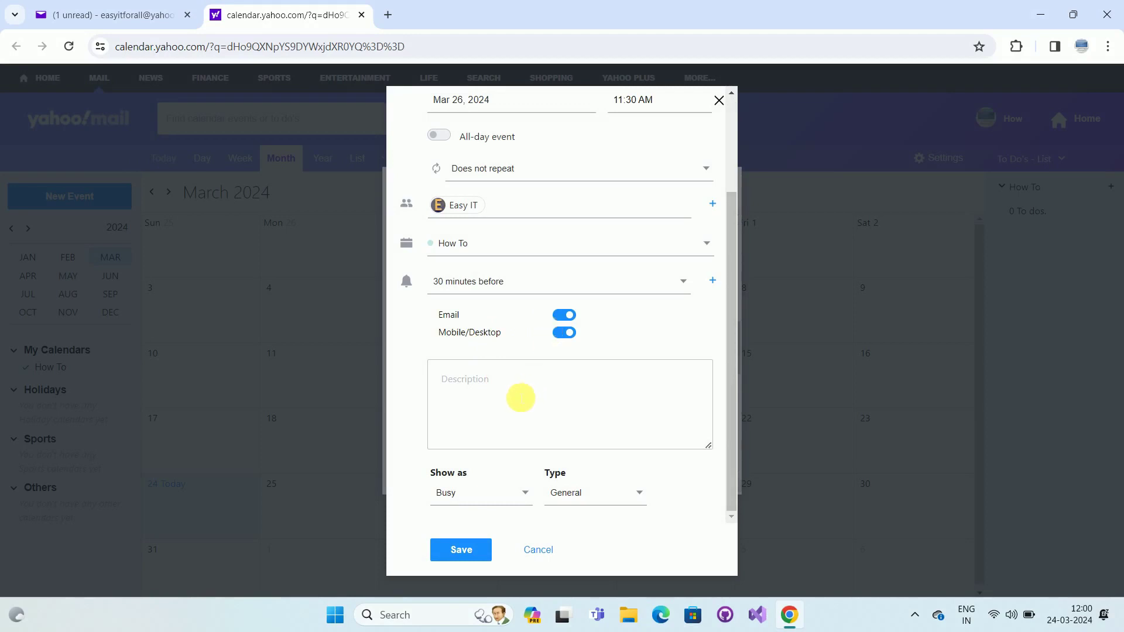
# Add the description 'This is monthly planning meeting' and keep Show as Busy
pyautogui.click(512, 398)
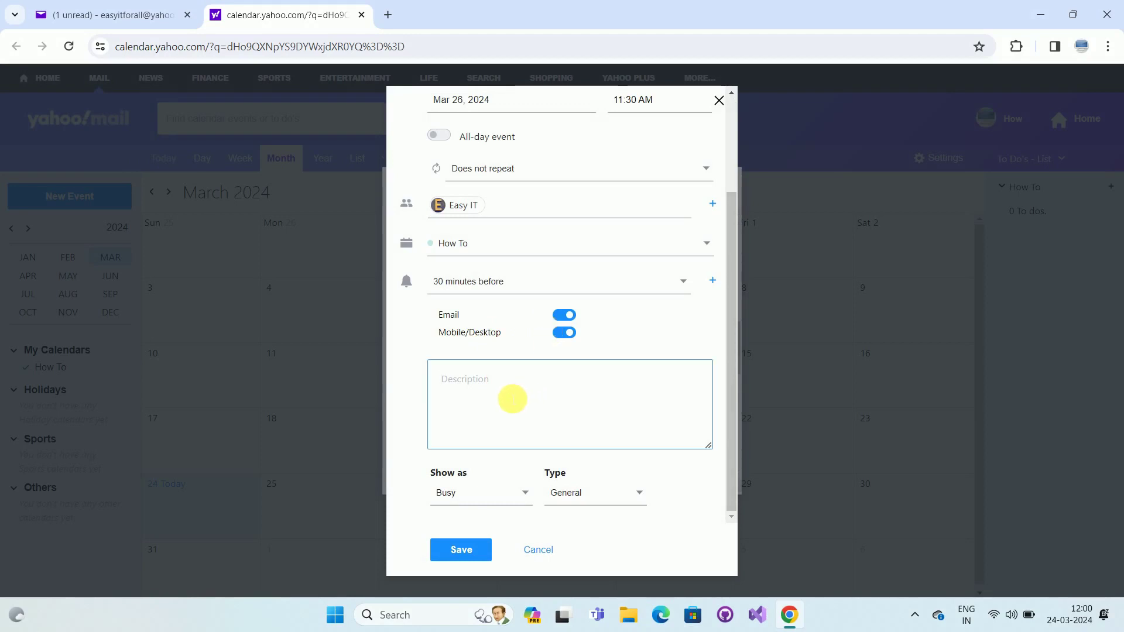
pyautogui.write('This is mon')
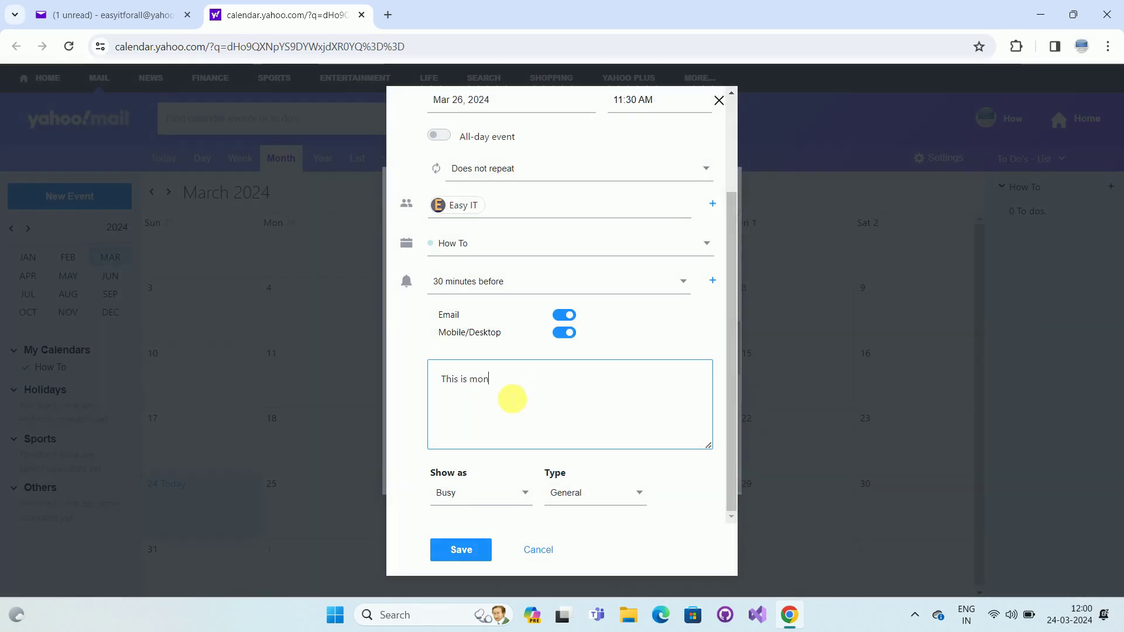
pyautogui.write('thly planning meeting')
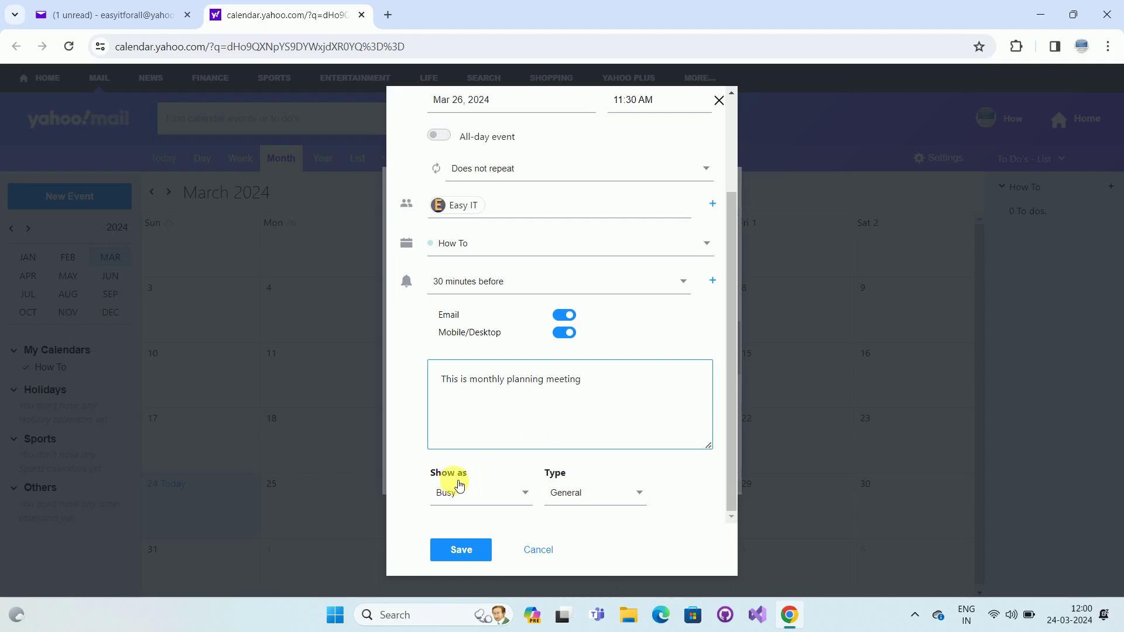
pyautogui.click(486, 496)
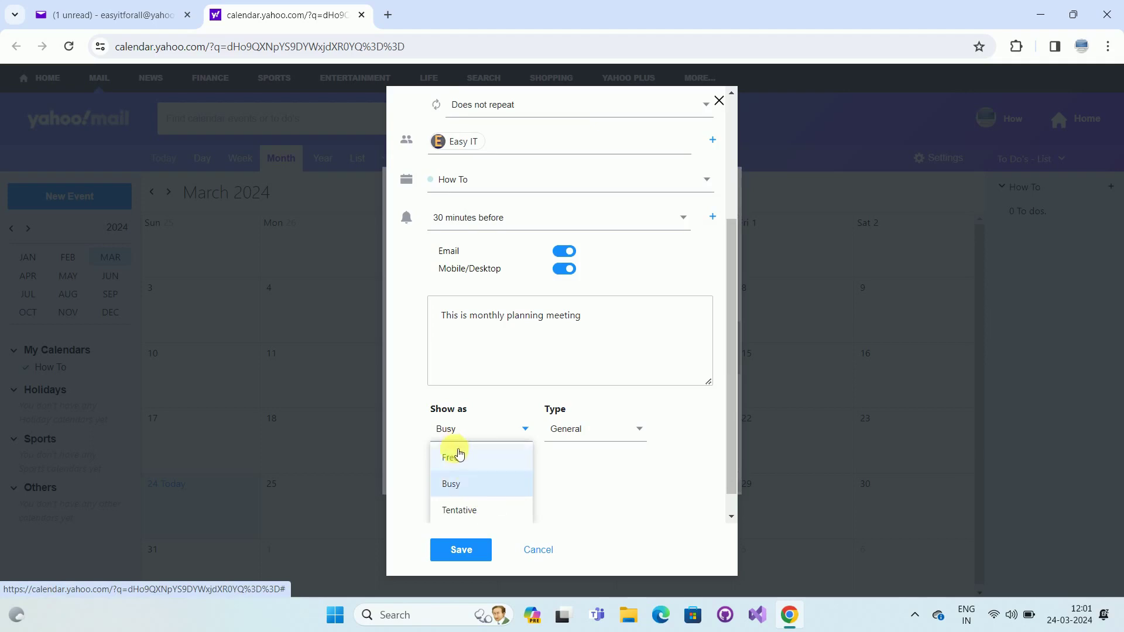
pyautogui.click(451, 484)
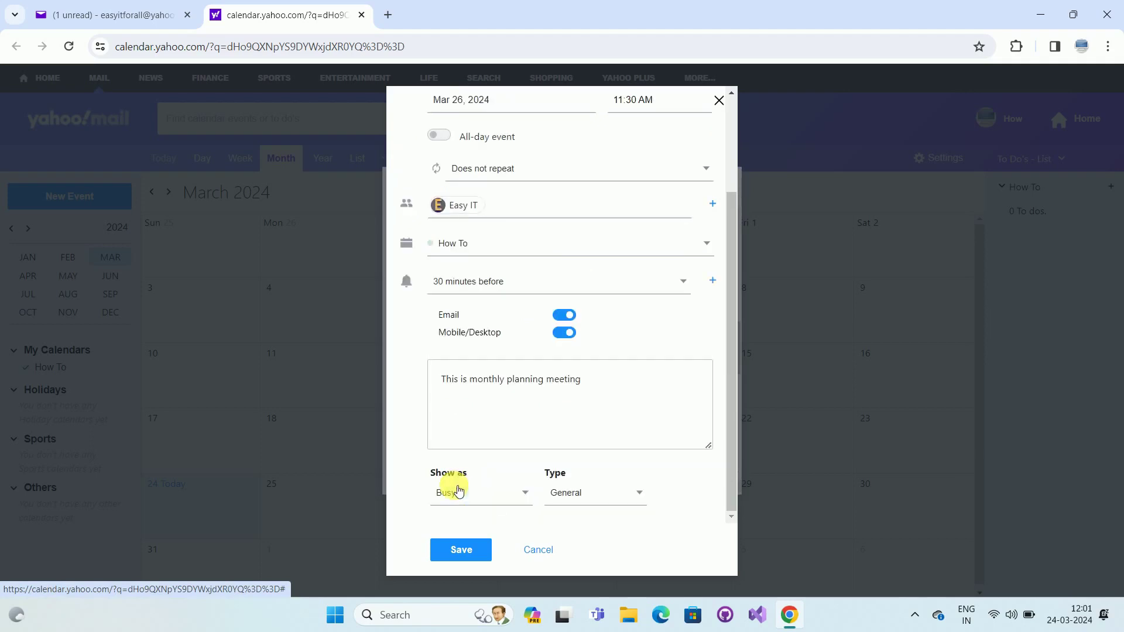
# Change the event Type from General to Invite
pyautogui.click(582, 498)
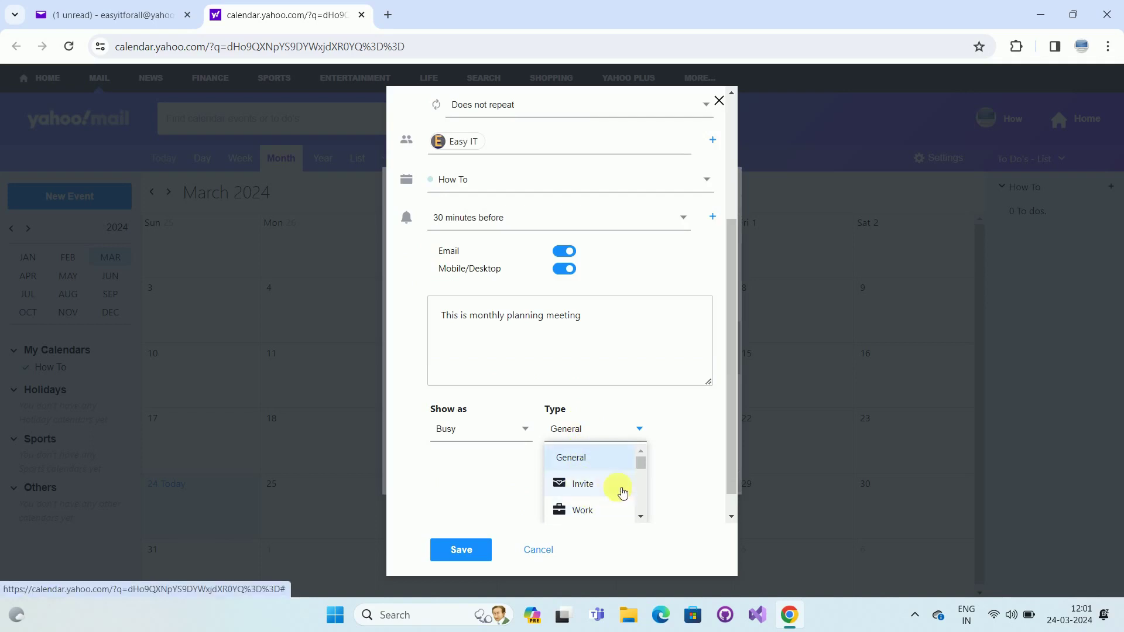
pyautogui.moveTo(640, 462)
pyautogui.mouseDown()
pyautogui.moveTo(642, 474)
pyautogui.moveTo(640, 458)
pyautogui.mouseUp()
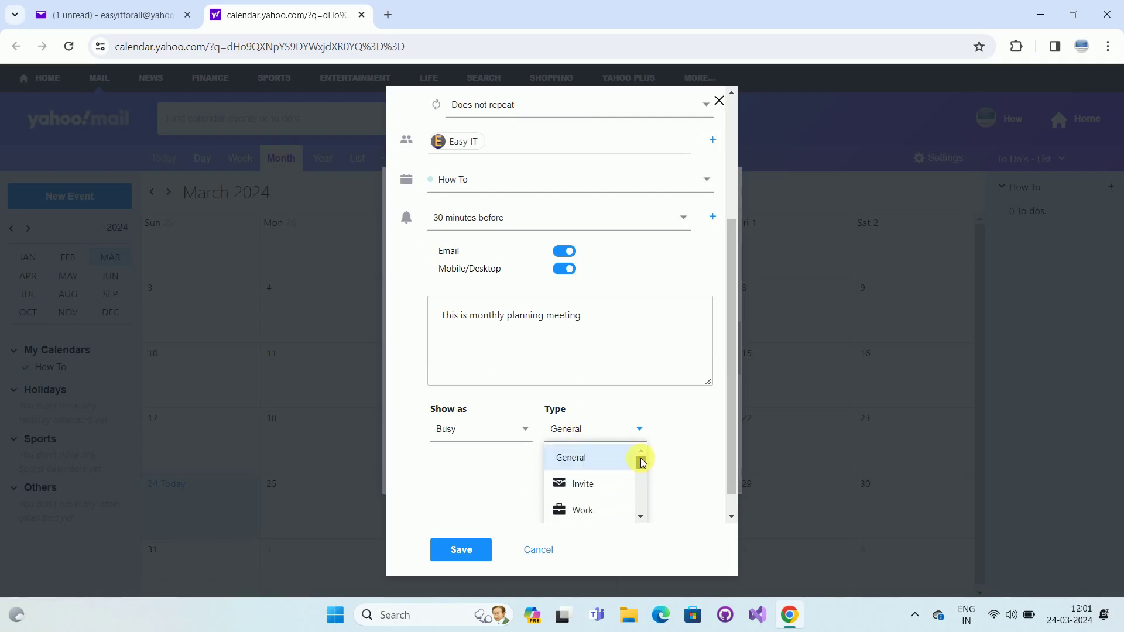
pyautogui.click(587, 486)
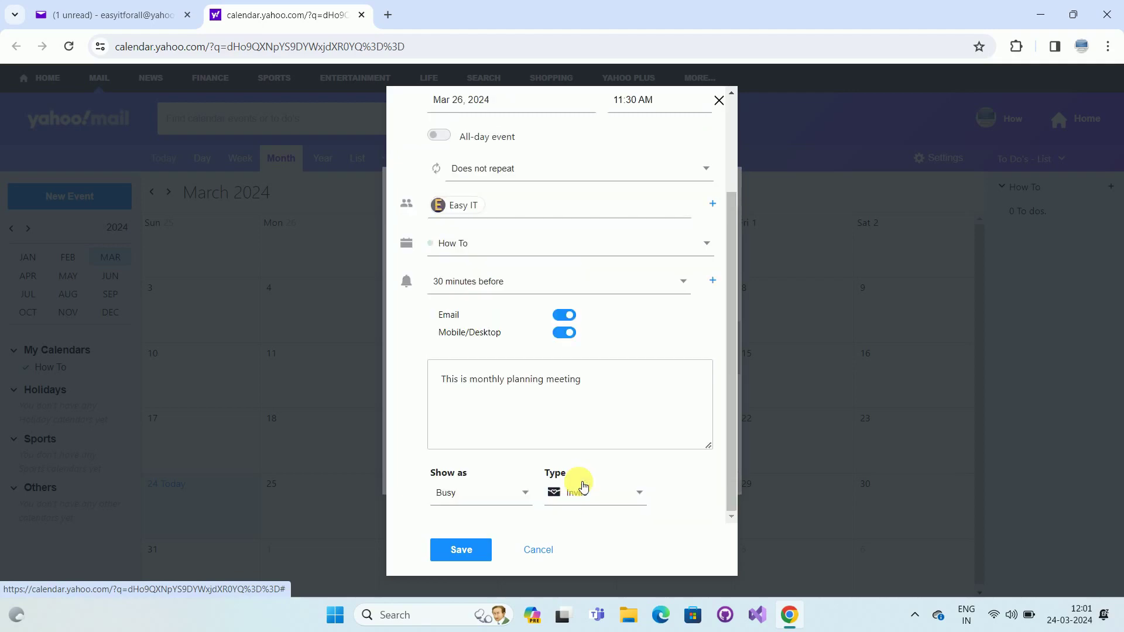
pyautogui.scroll(2, 576, 340)
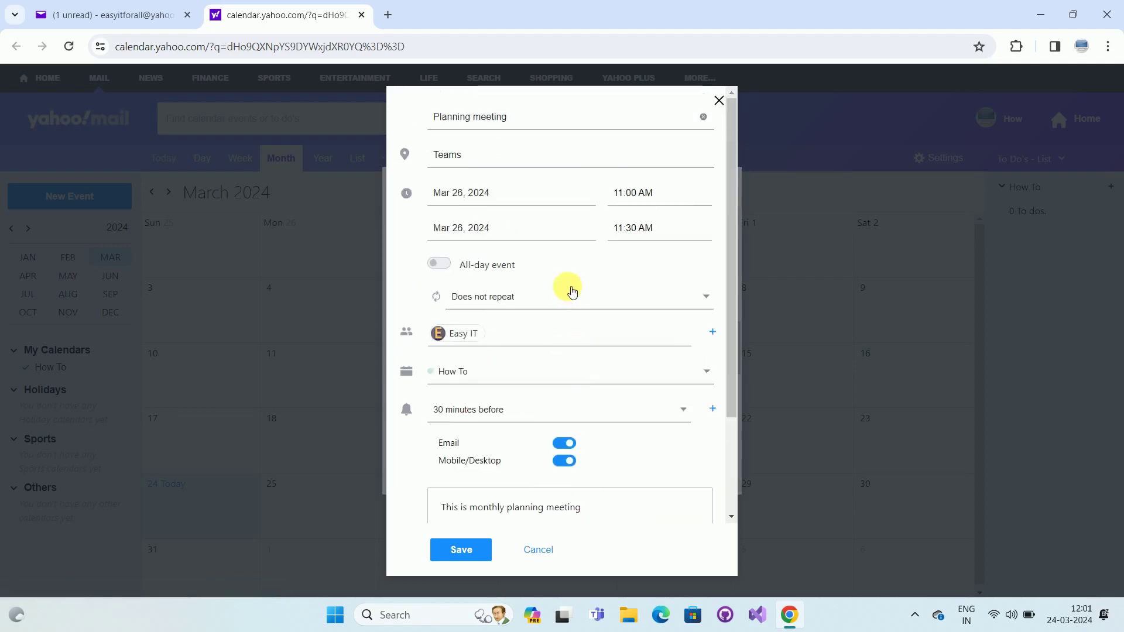
pyautogui.scroll(-2, 572, 281)
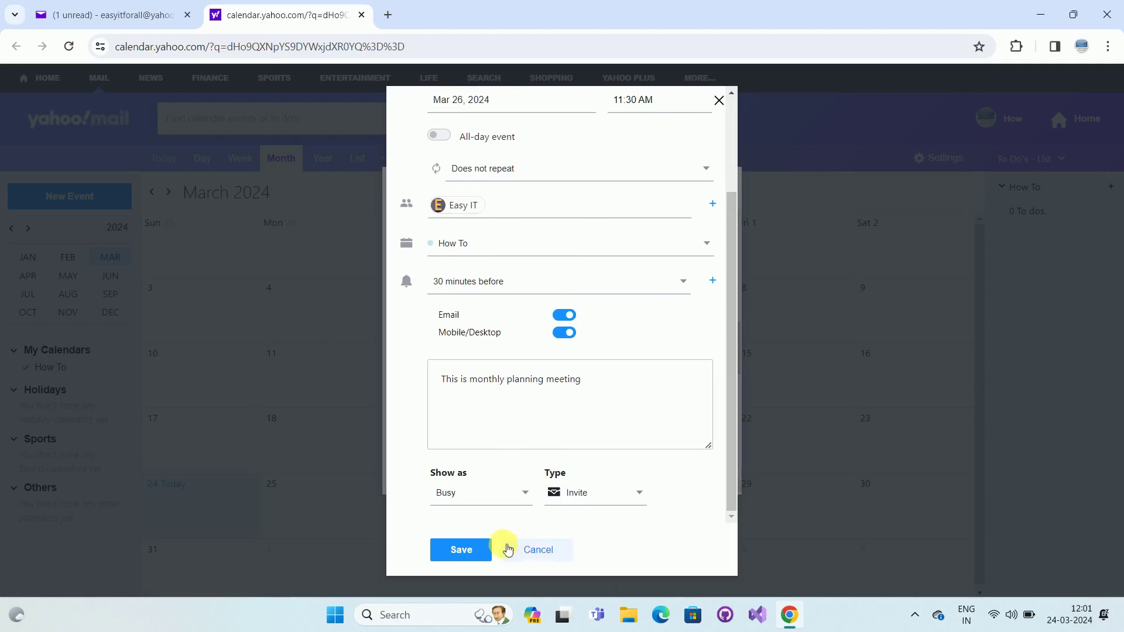
# Save the Planning meeting and close the Mar 26 popup to return to the month view
pyautogui.click(472, 547)
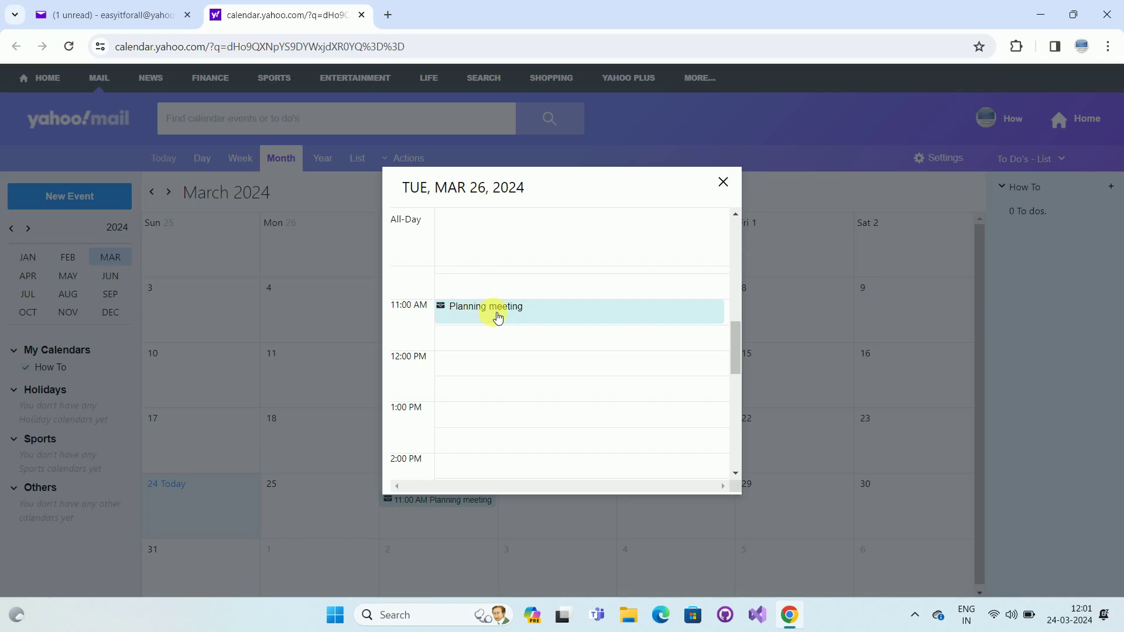
pyautogui.click(723, 182)
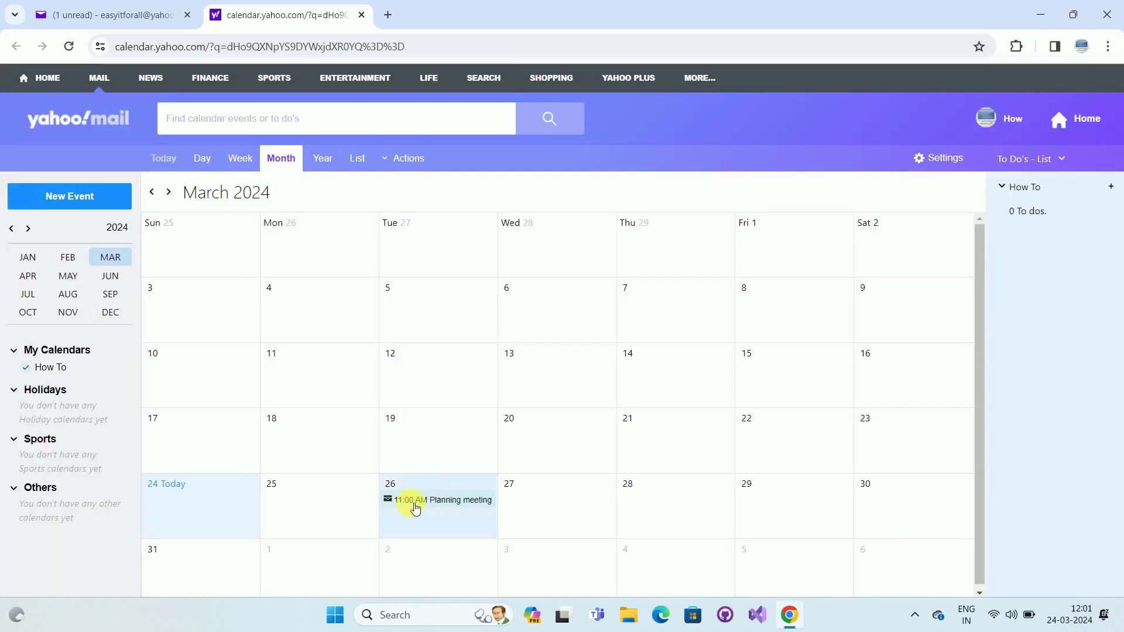